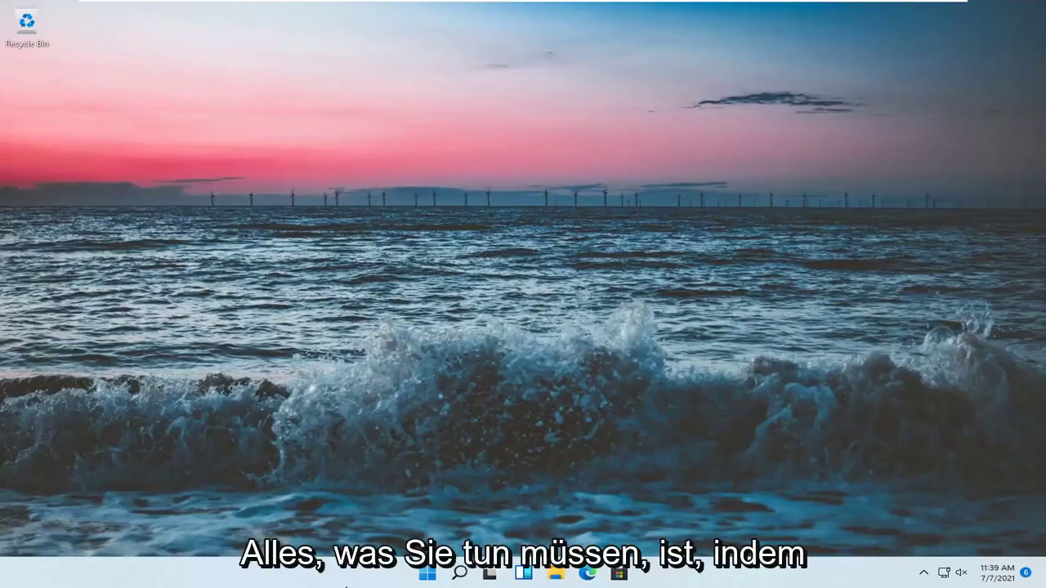
# Go to the Proxy page under Network & internet in Windows Settings
pyautogui.rightClick(423, 579)
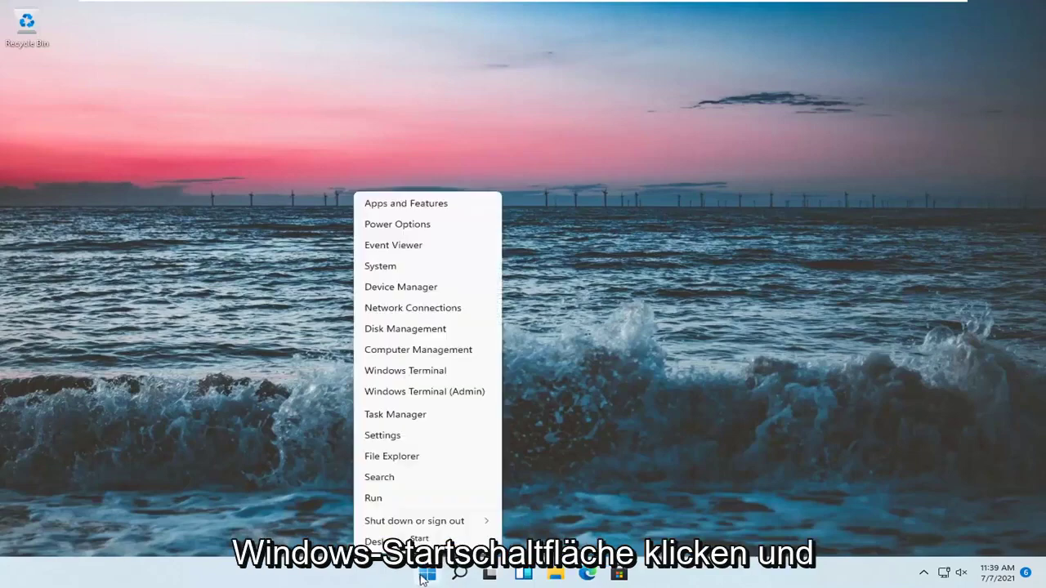
pyautogui.click(382, 438)
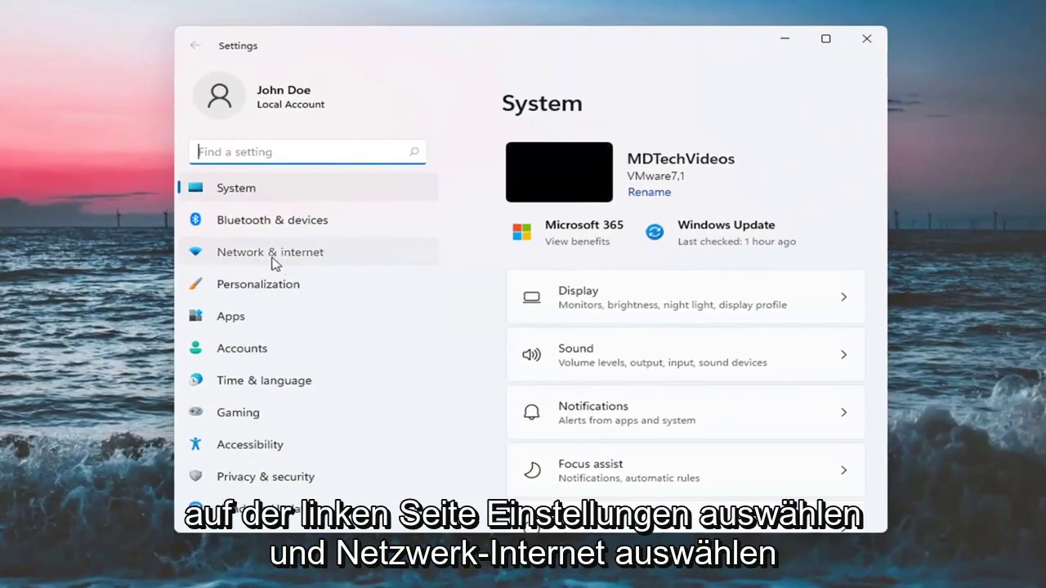
pyautogui.click(276, 260)
pyautogui.scroll(-2, 676, 330)
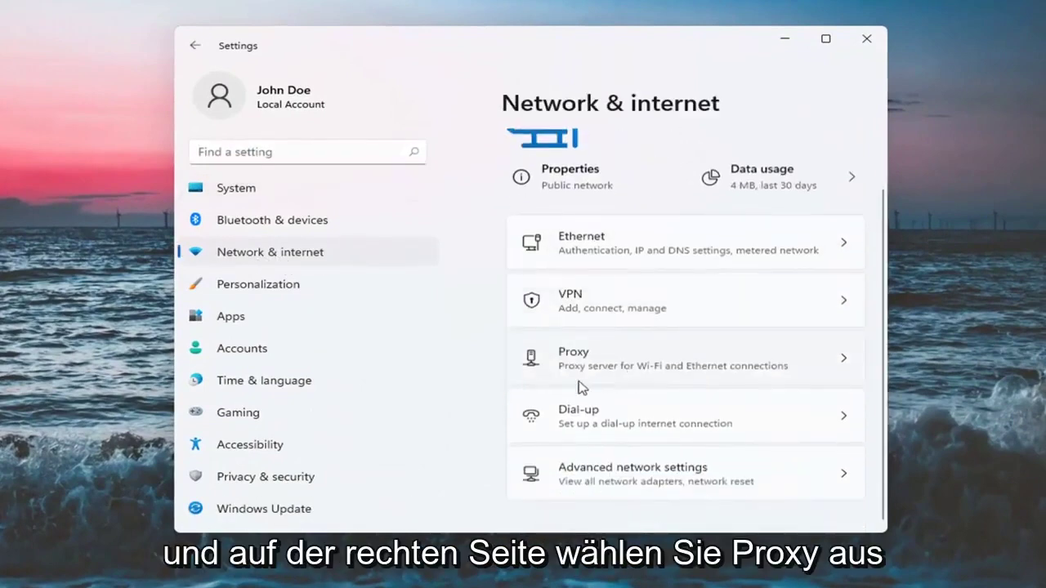
pyautogui.click(613, 360)
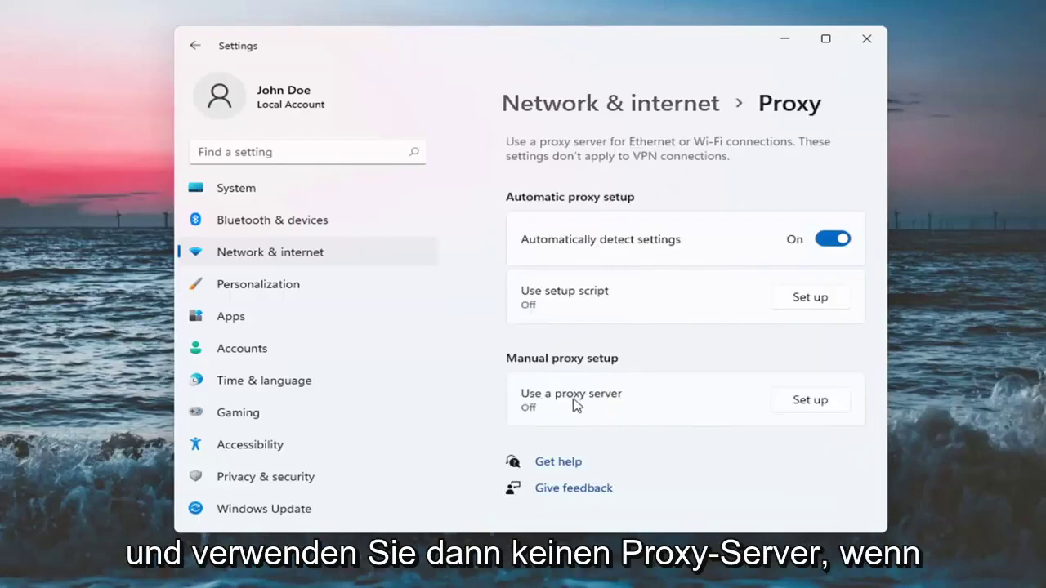
# Set the manual proxy server to Off and save it
pyautogui.click(805, 401)
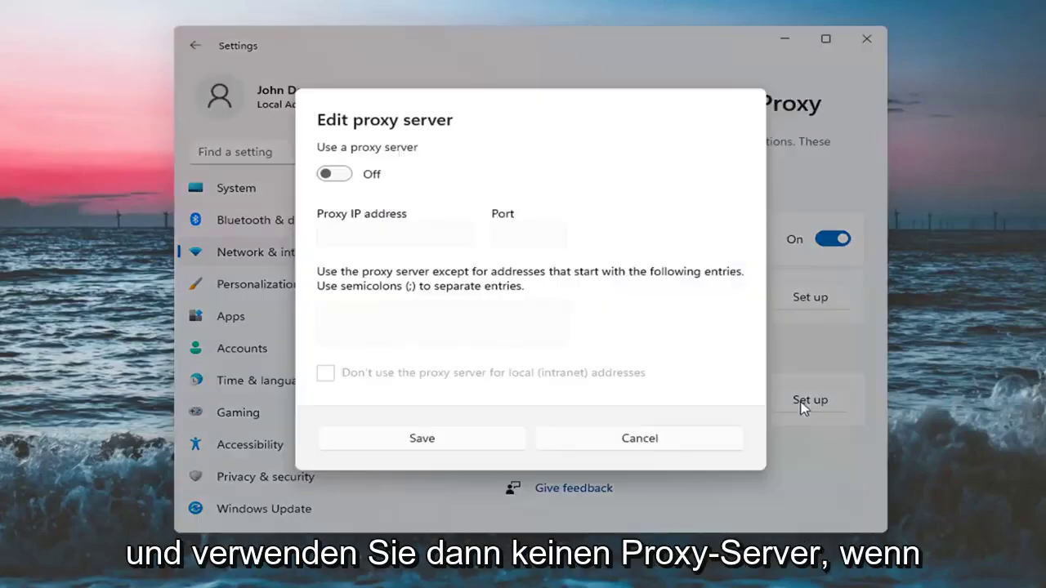
pyautogui.click(335, 174)
pyautogui.click(457, 439)
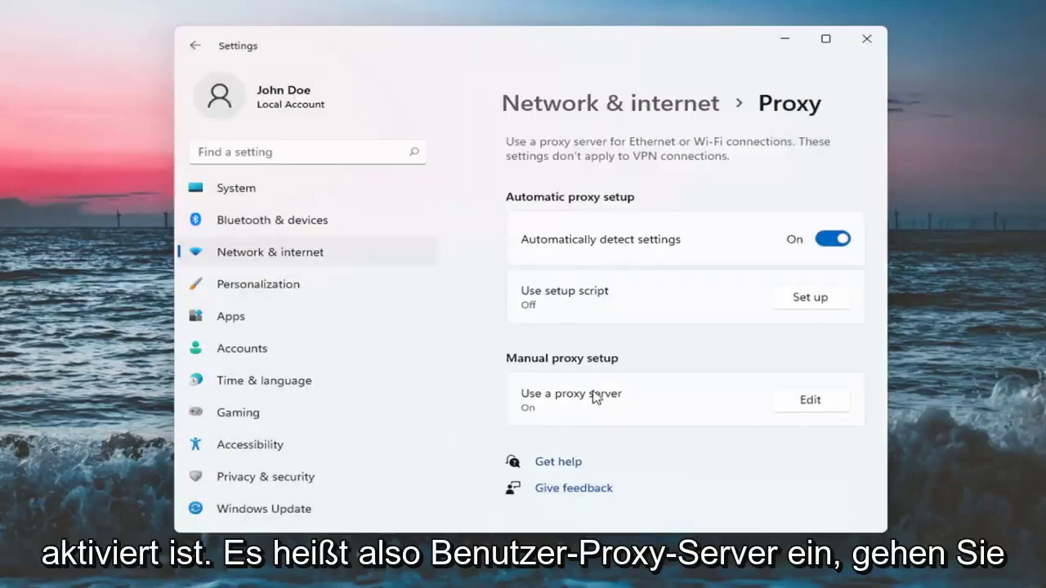
pyautogui.click(817, 403)
pyautogui.click(331, 175)
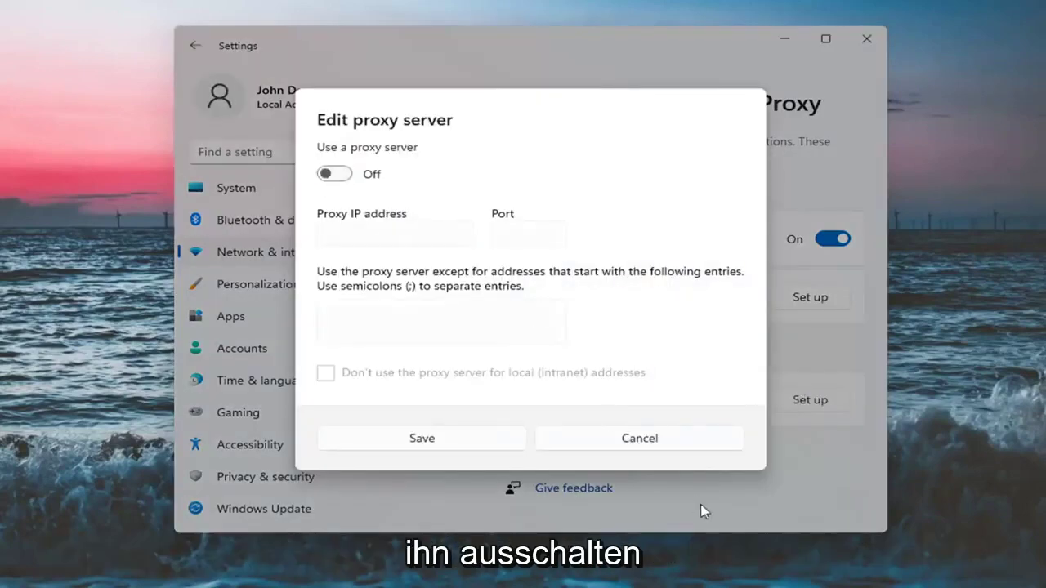
pyautogui.click(423, 440)
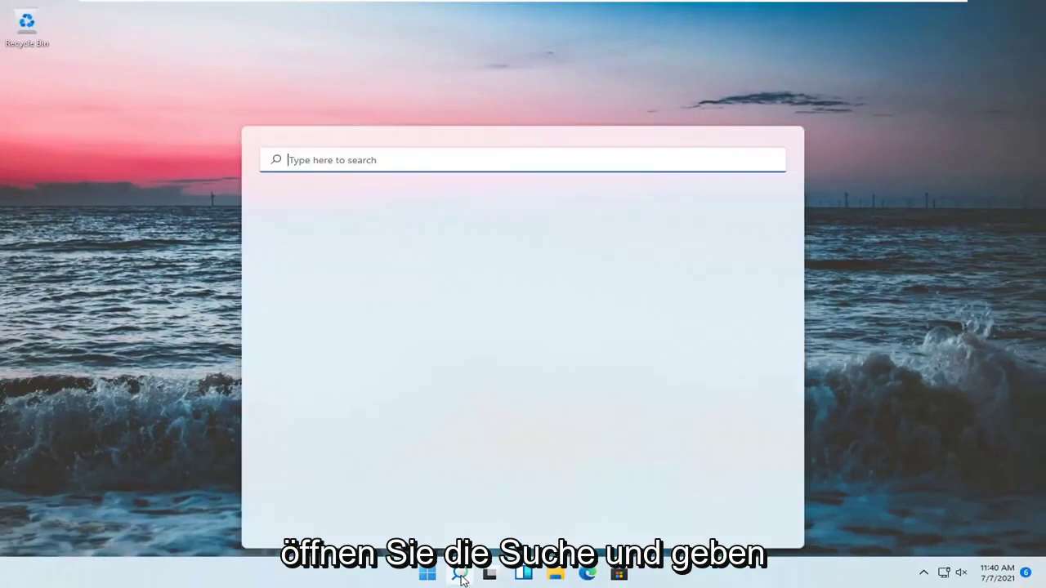
# Open Control Panel in Category view and go to Network and Internet > Network and Sharing Center
pyautogui.write('control p')
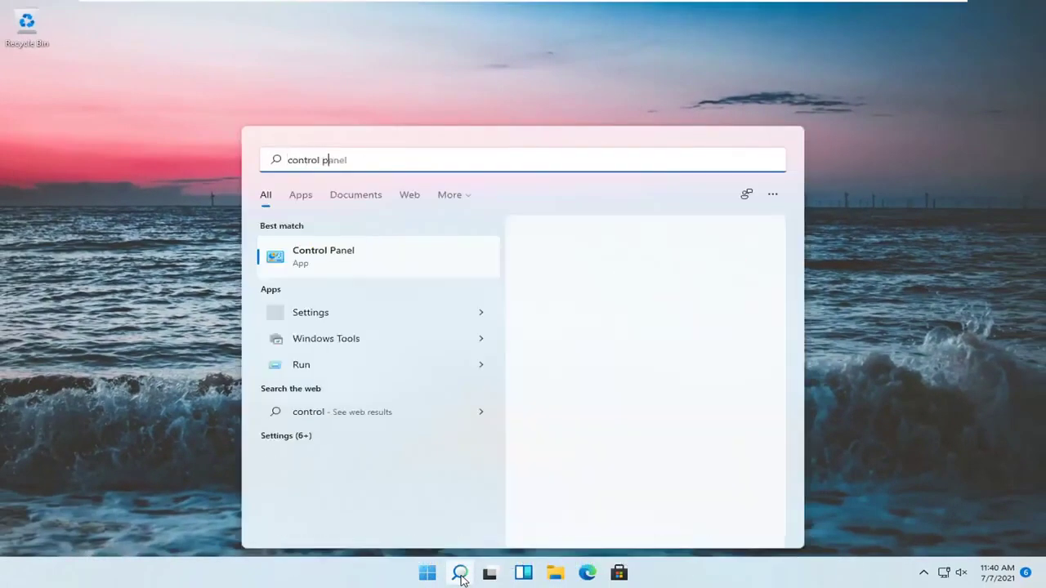
pyautogui.write('anel')
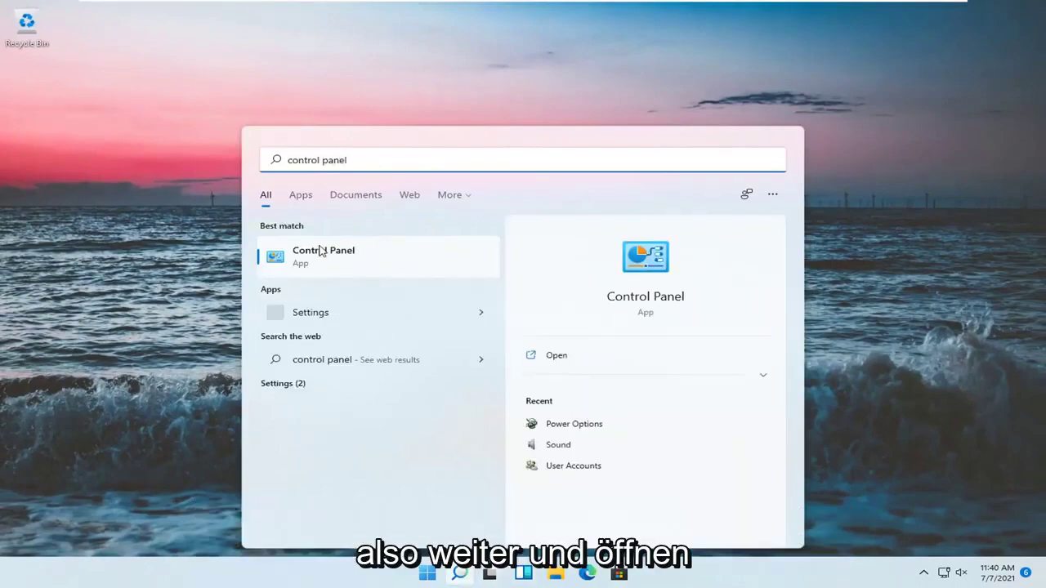
pyautogui.click(320, 251)
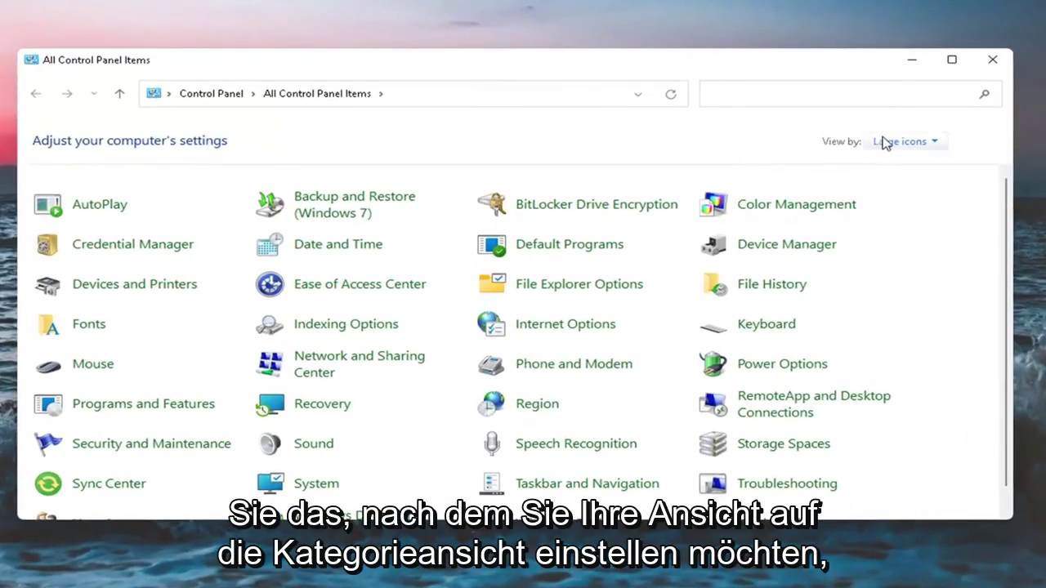
pyautogui.click(897, 142)
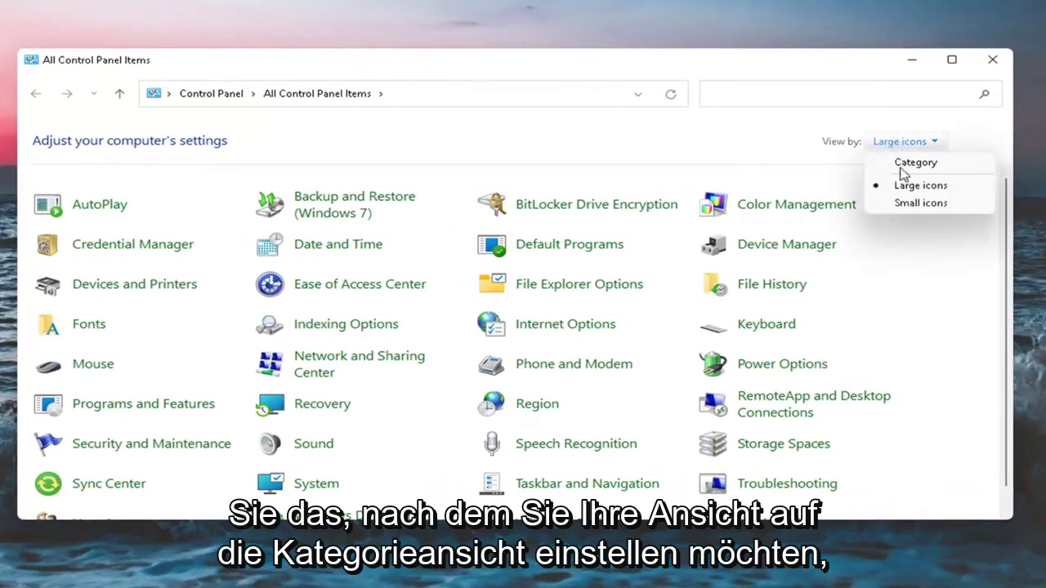
pyautogui.click(902, 164)
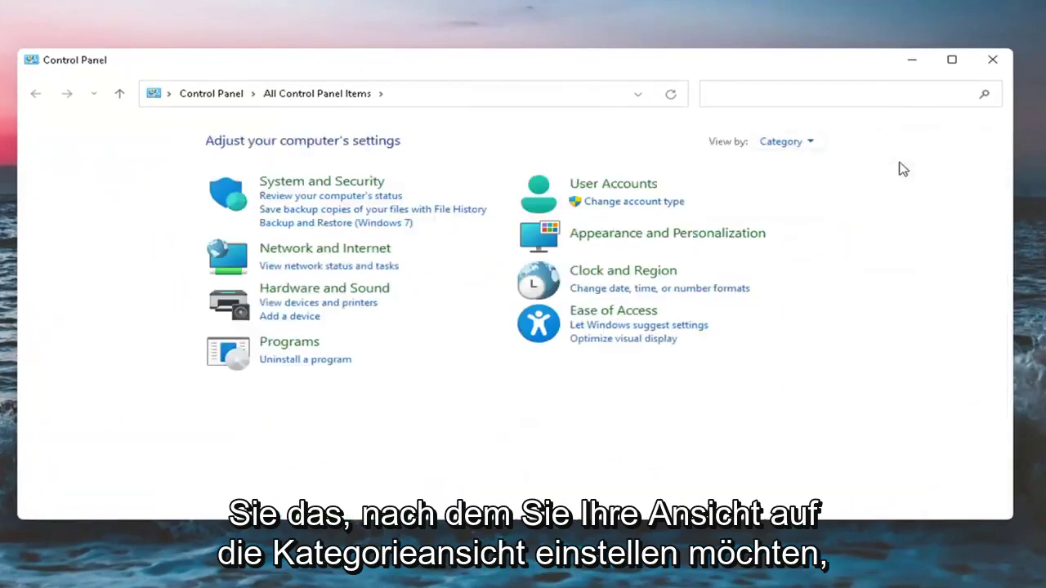
pyautogui.click(328, 253)
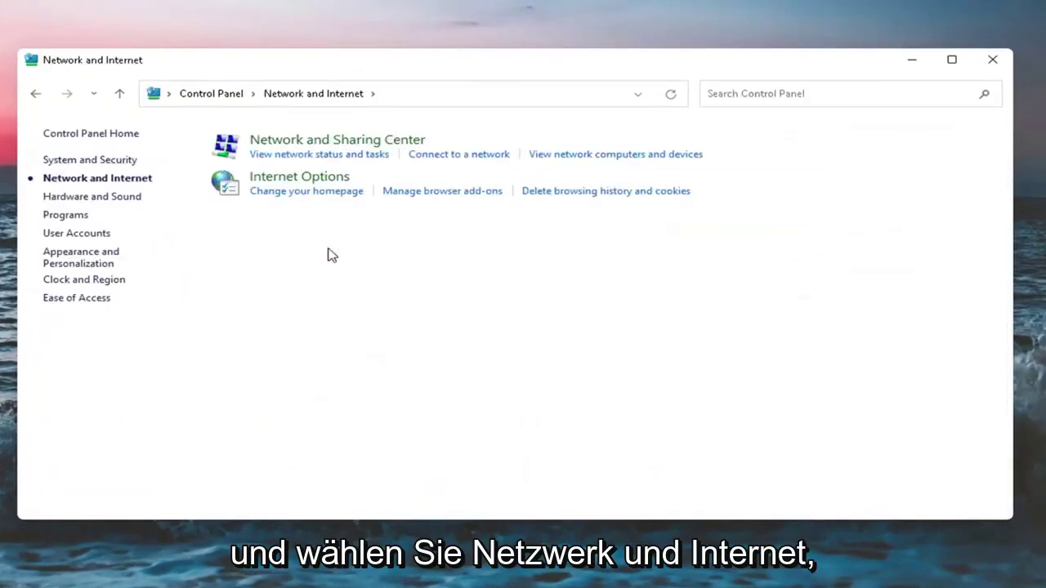
pyautogui.click(333, 143)
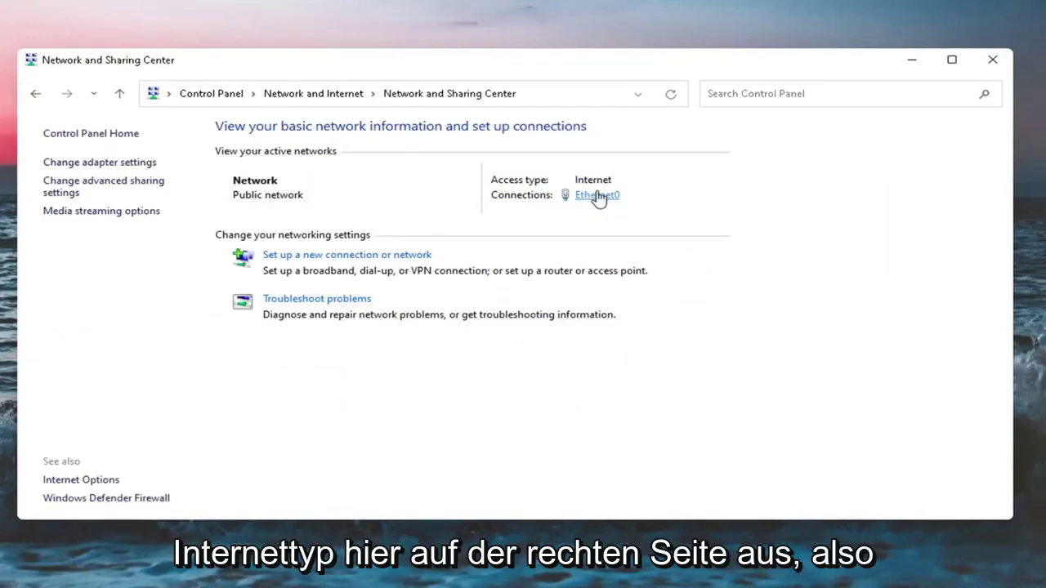
# Verify Ethernet0's TCP/IPv4 obtains IP and DNS automatically, then close its properties and status
pyautogui.click(597, 196)
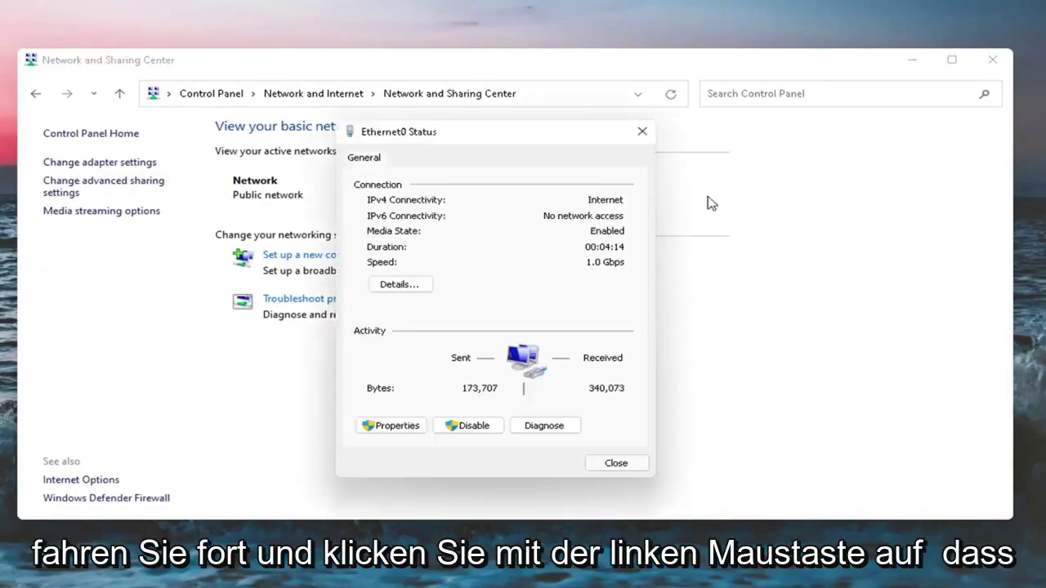
pyautogui.click(391, 426)
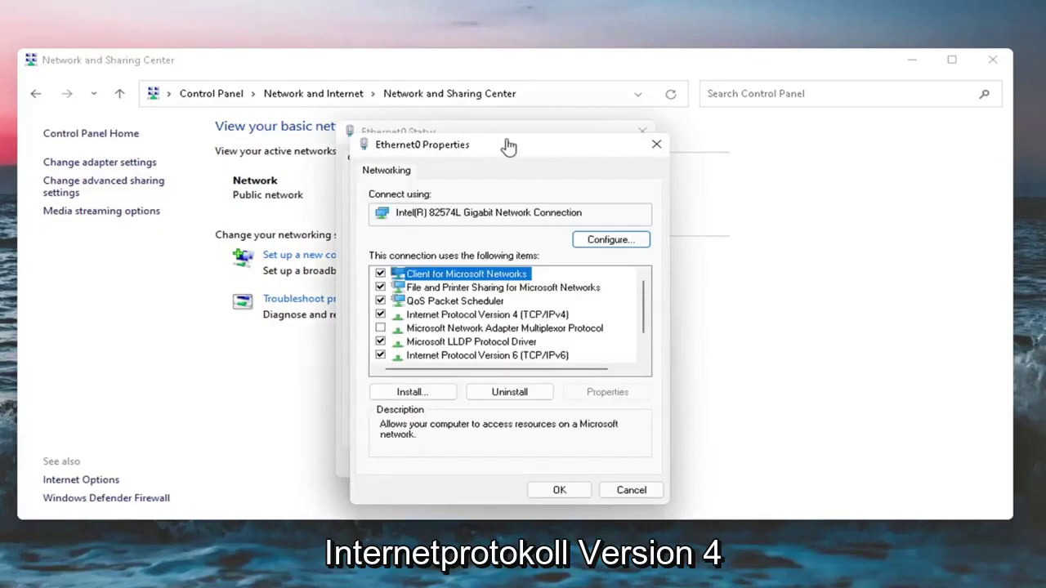
pyautogui.moveTo(513, 146); pyautogui.dragTo(509, 112)
pyautogui.click(520, 282)
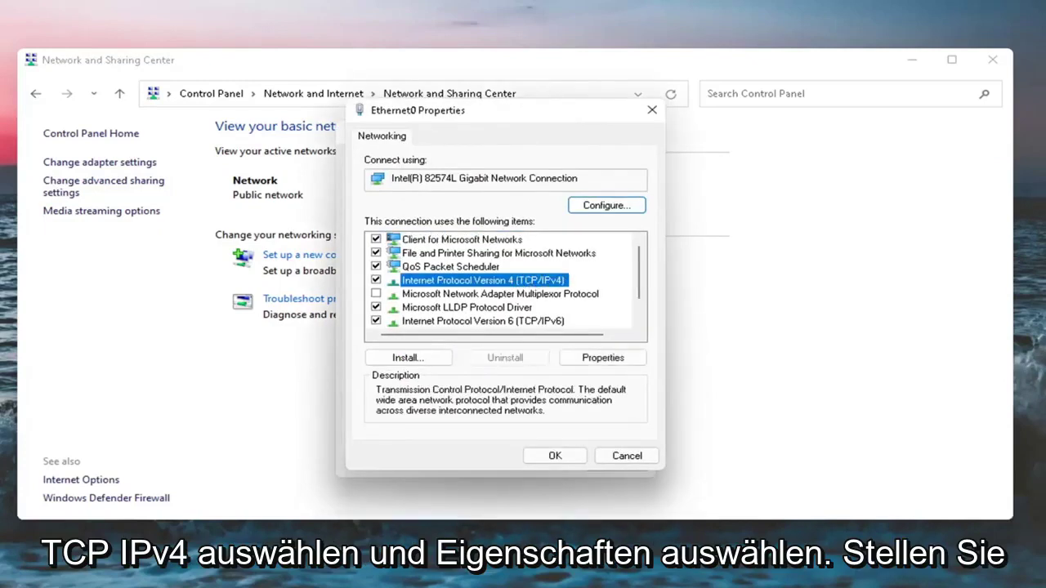
pyautogui.click(601, 359)
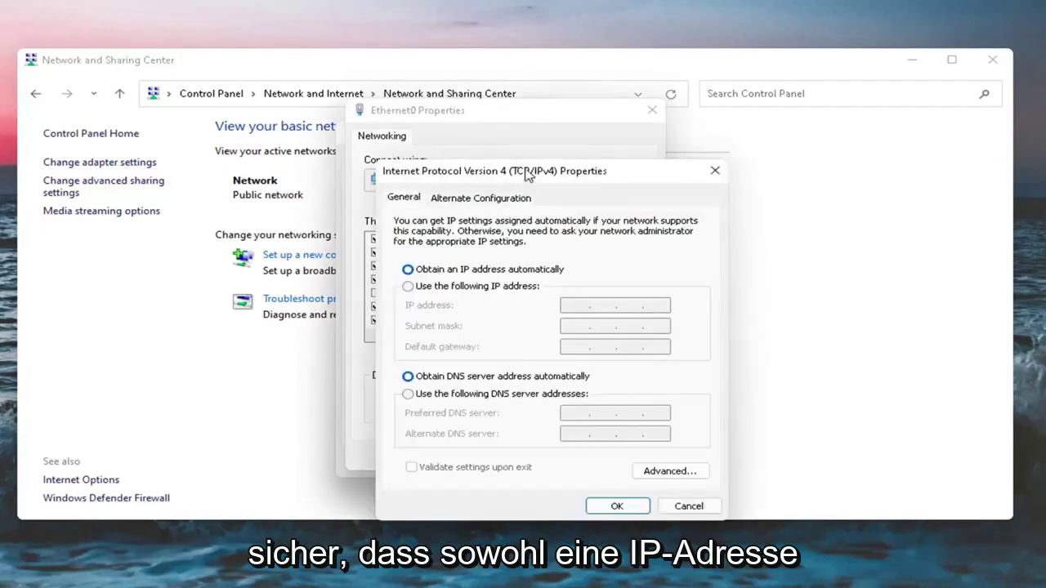
pyautogui.moveTo(516, 165); pyautogui.dragTo(484, 97)
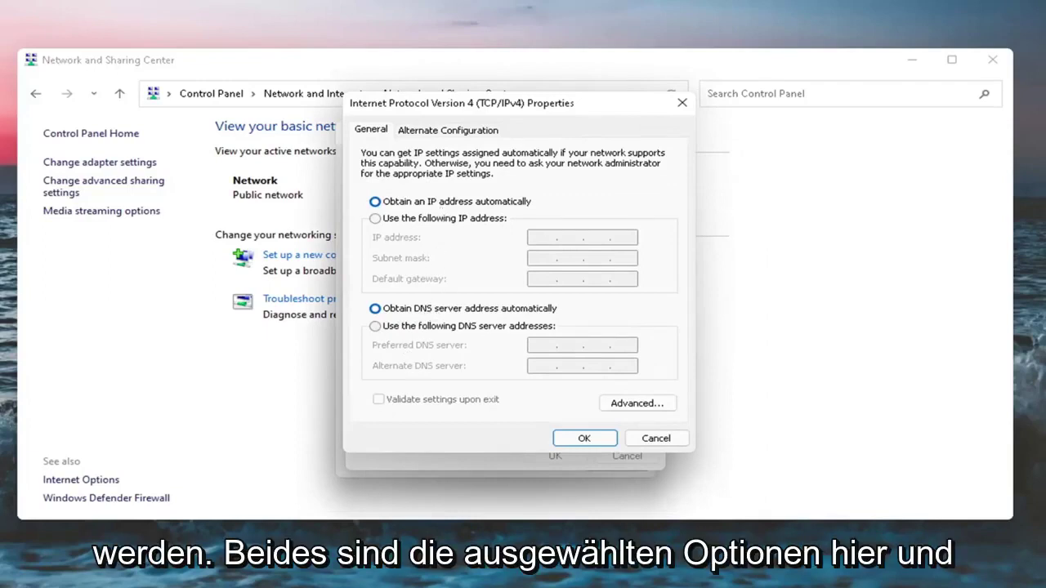
pyautogui.click(584, 437)
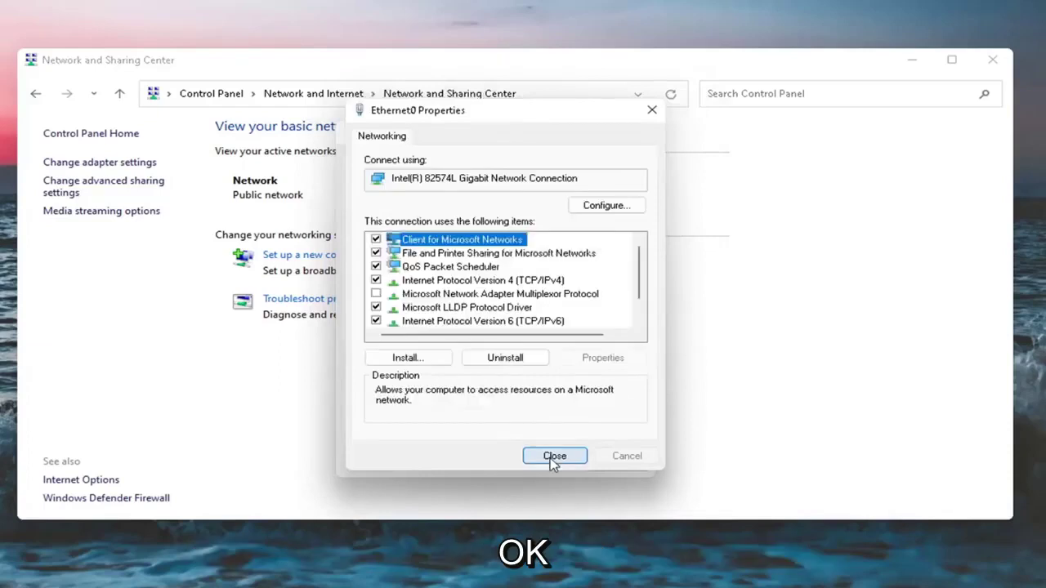
pyautogui.click(553, 464)
pyautogui.click(616, 471)
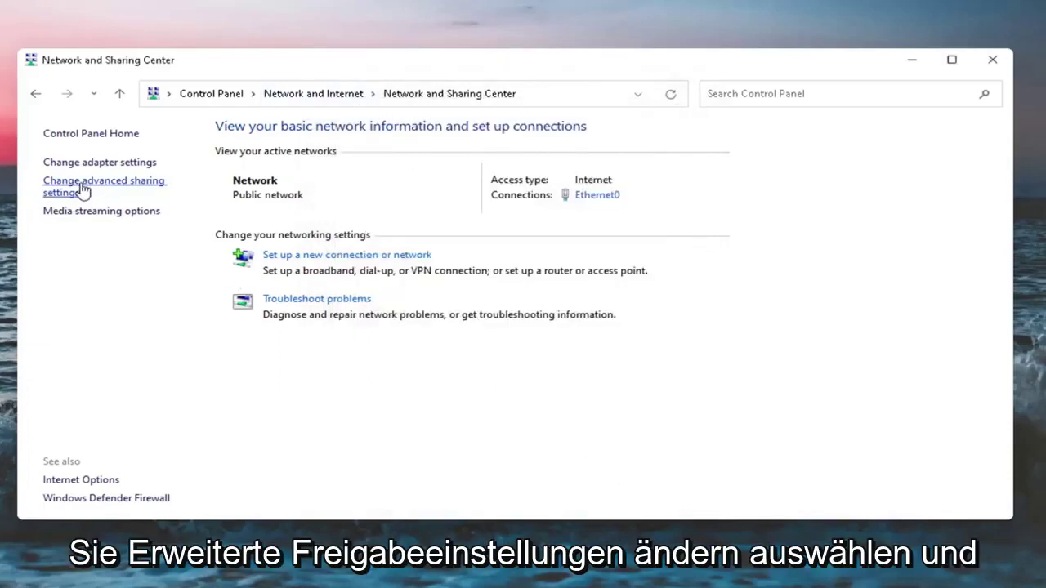
# In advanced sharing settings, expand the Private profile and turn on file and printer sharing
pyautogui.click(109, 186)
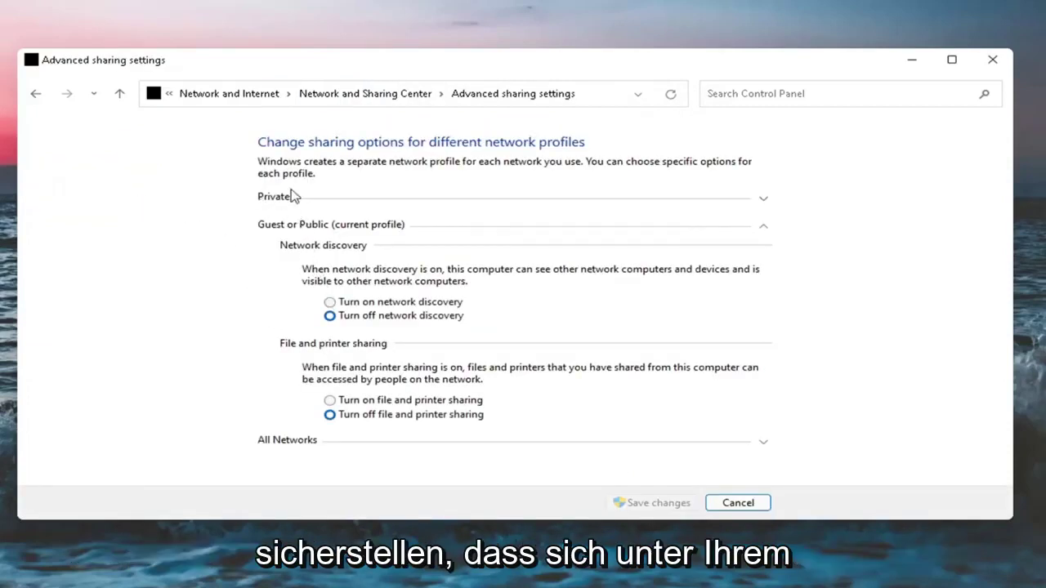
pyautogui.click(759, 201)
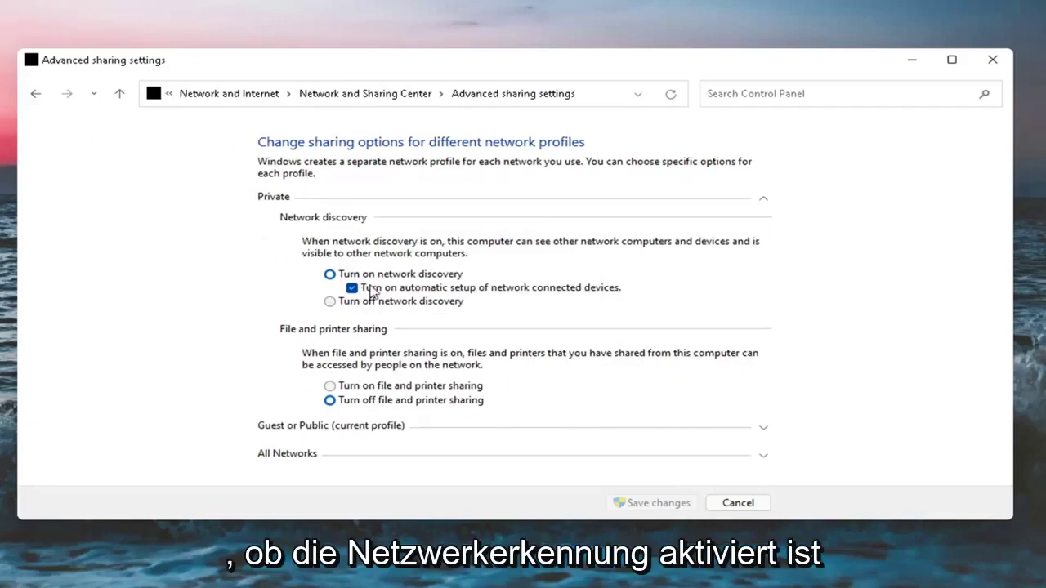
pyautogui.click(332, 388)
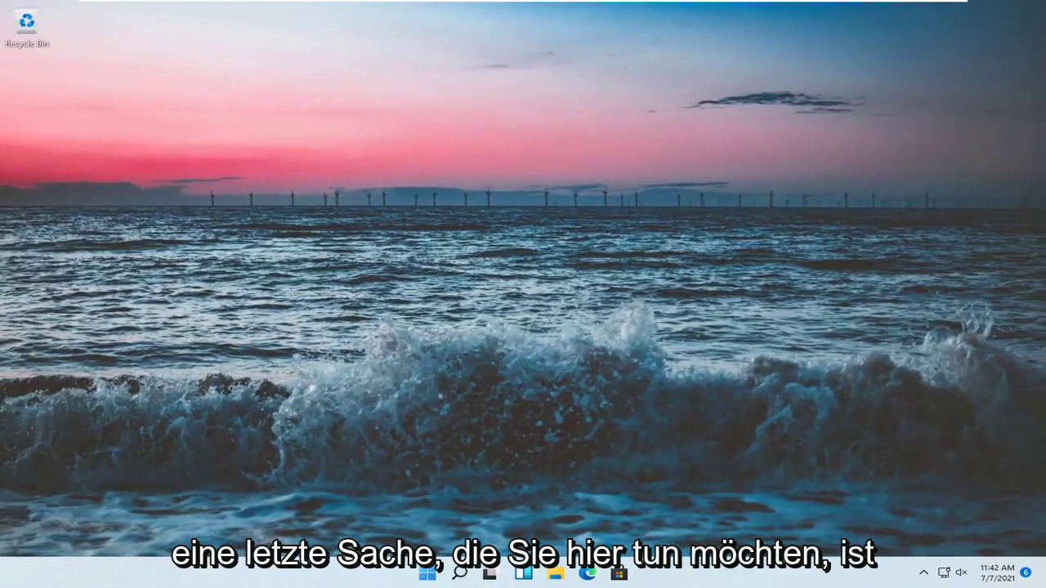
# Search 'windows features' and launch Turn Windows features on or off
pyautogui.click(460, 575)
pyautogui.write('windows fe')
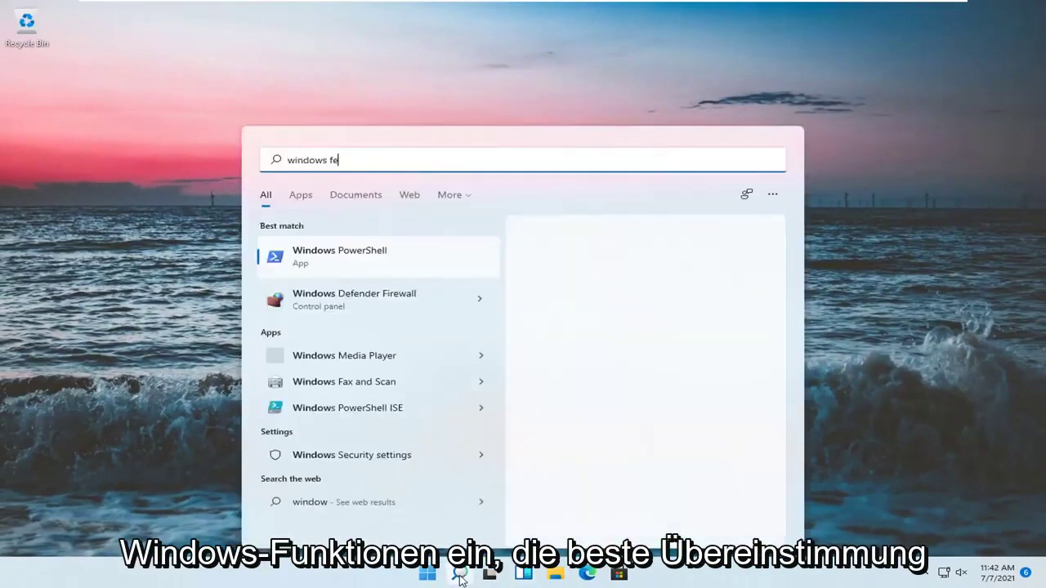
pyautogui.write('atures')
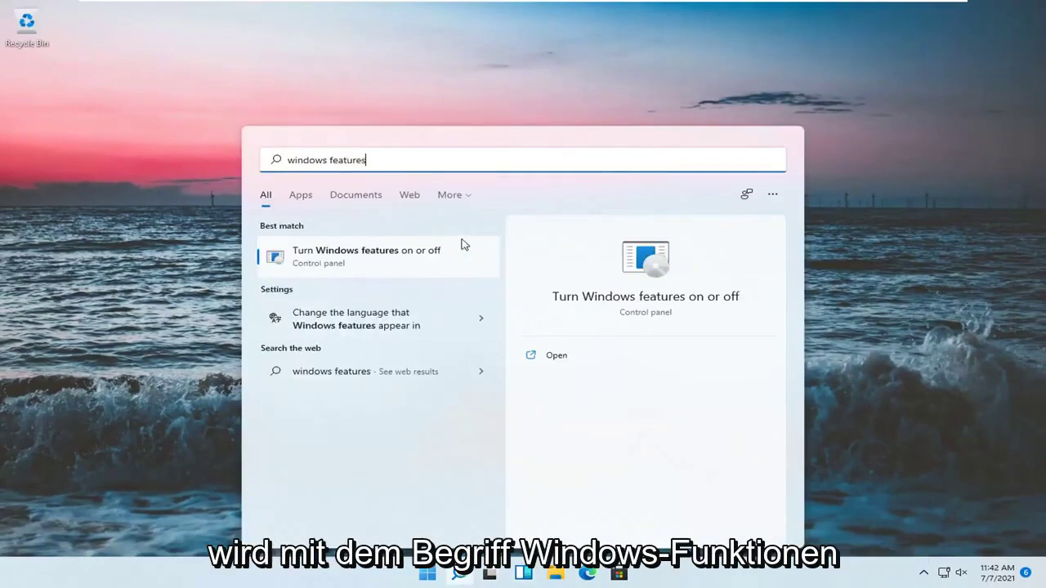
pyautogui.click(379, 262)
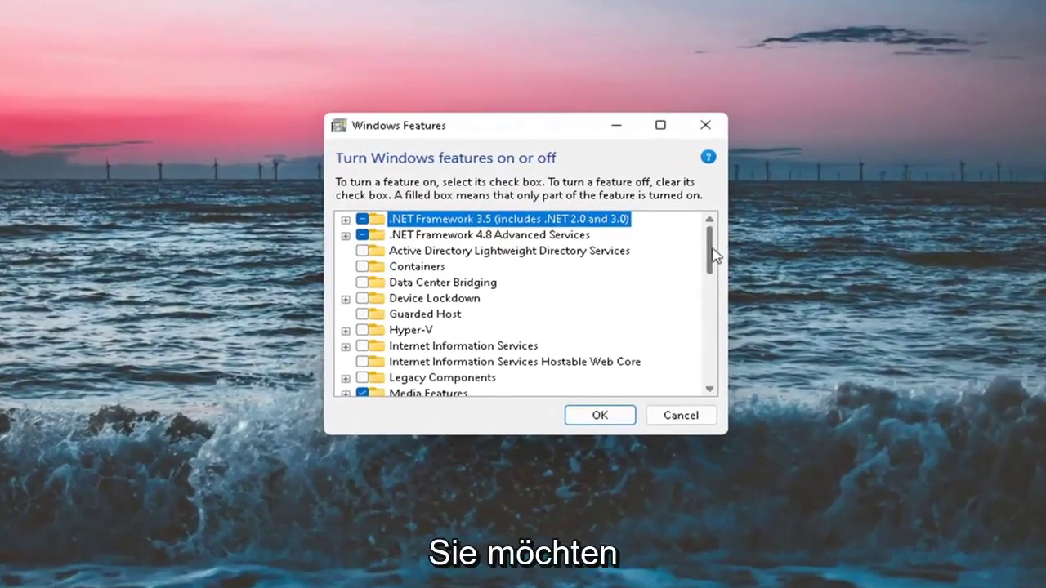
# Tick SMB 1.0/CIFS Automatic Removal, Client and Server, and confirm with OK
pyautogui.moveTo(709, 235); pyautogui.dragTo(707, 327)
pyautogui.click(441, 316)
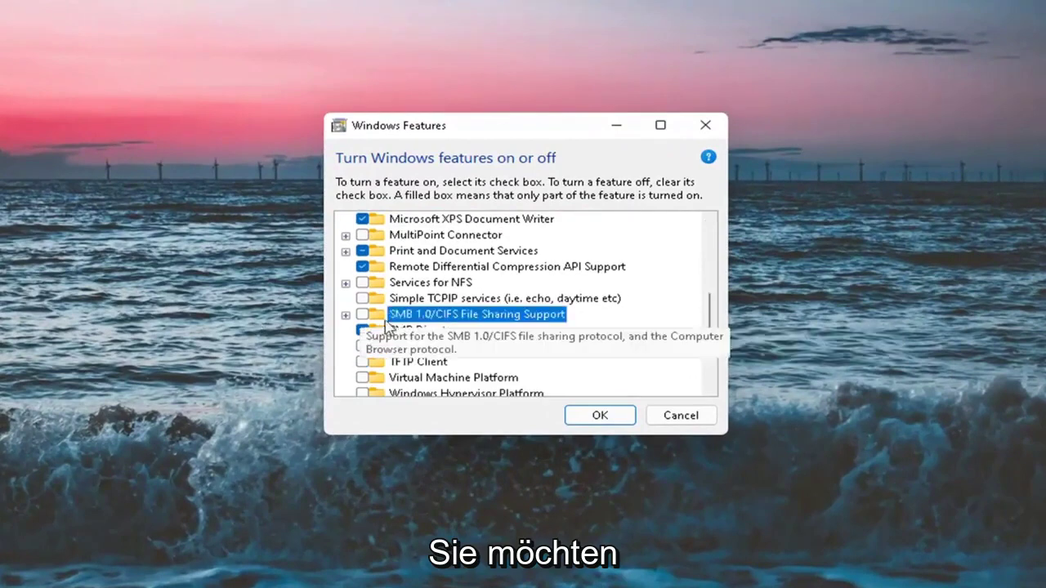
pyautogui.click(345, 315)
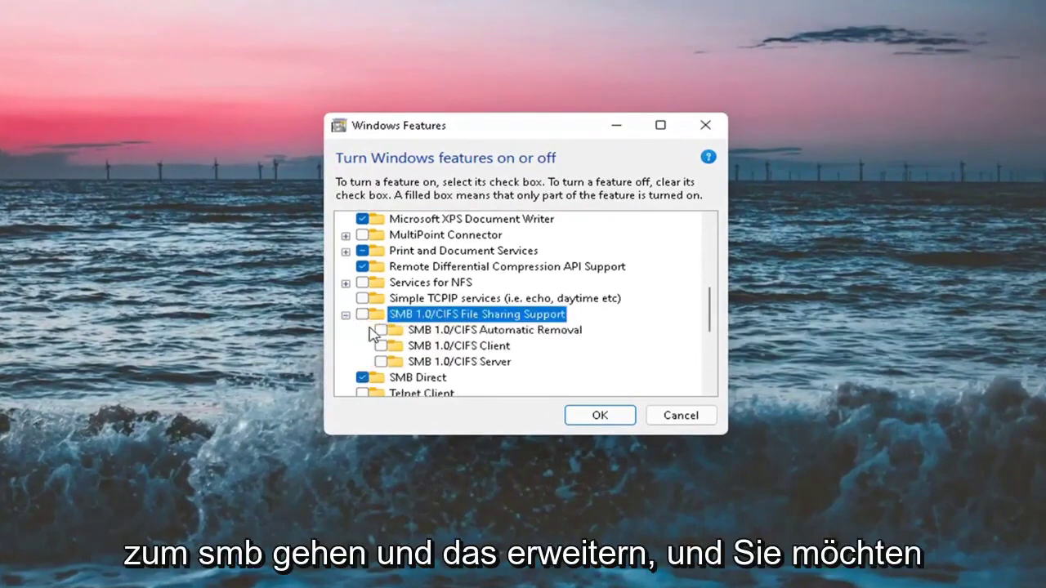
pyautogui.click(381, 330)
pyautogui.click(380, 346)
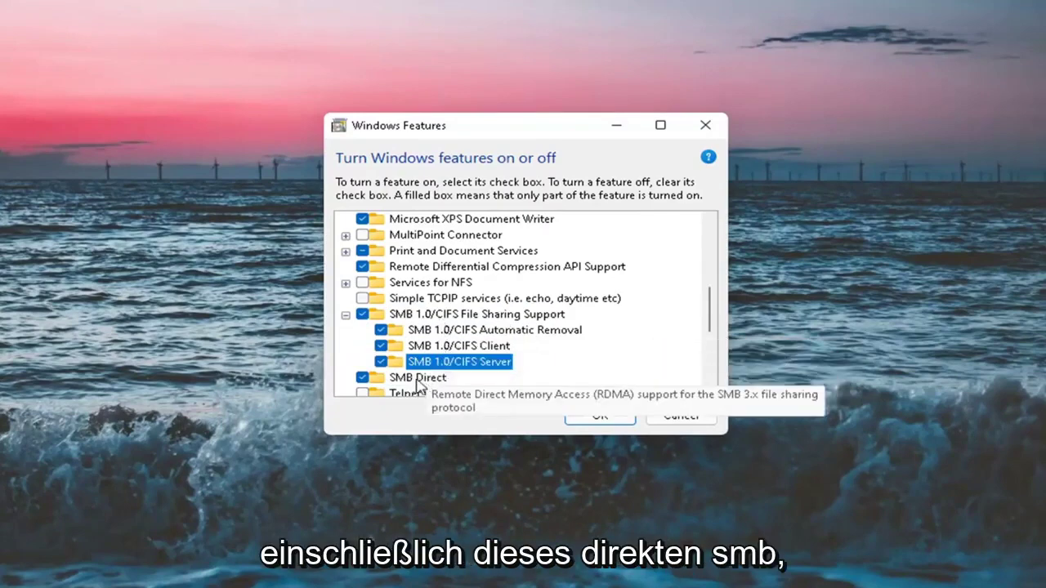
pyautogui.click(595, 416)
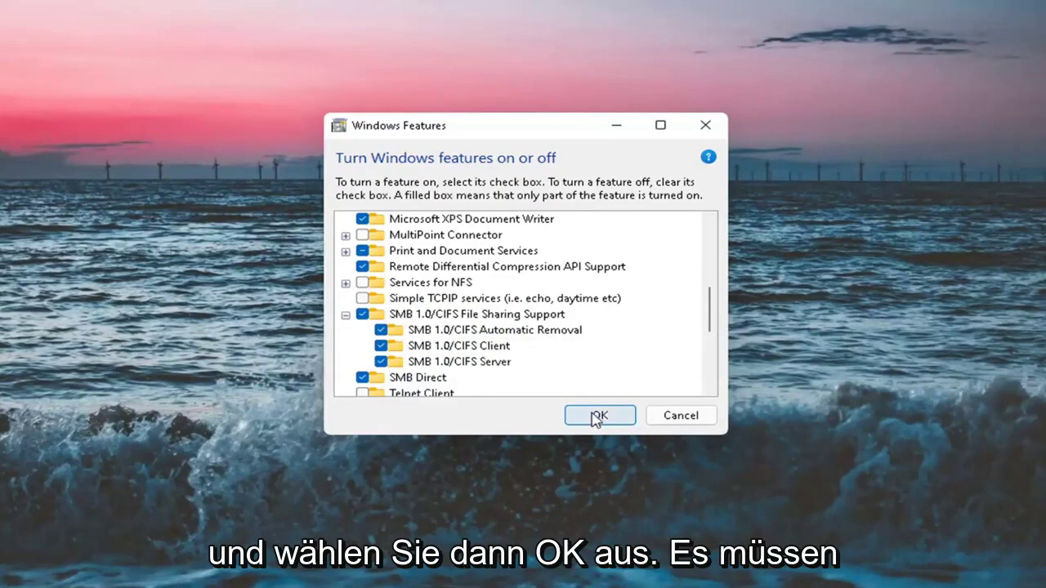